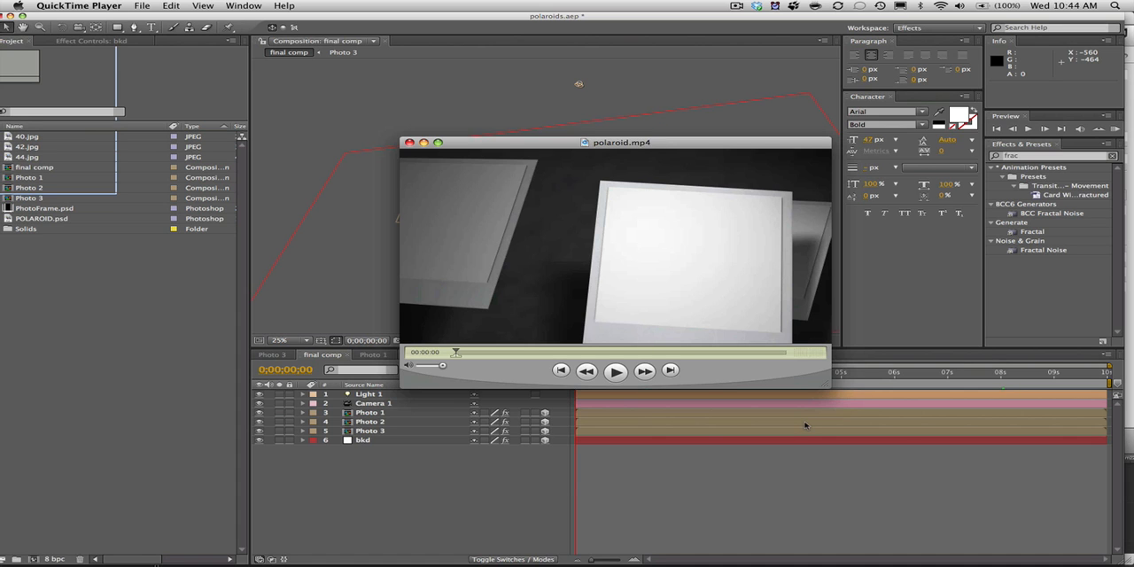
# Play the finished polaroid.mp4 animation through twice, and switch to the After Effects project.
pyautogui.click(616, 371)
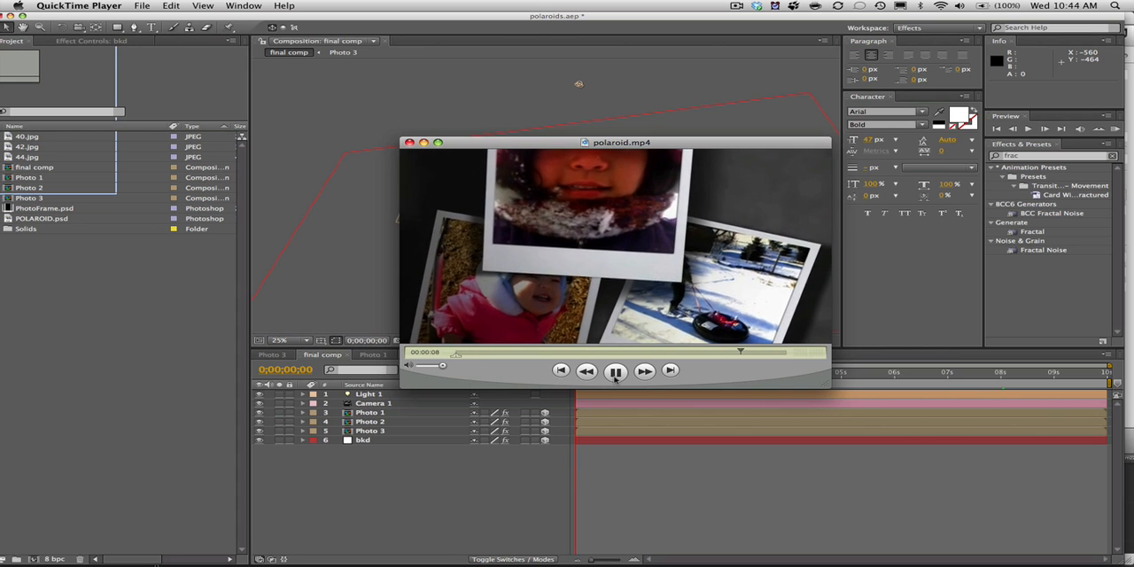
pyautogui.click(615, 372)
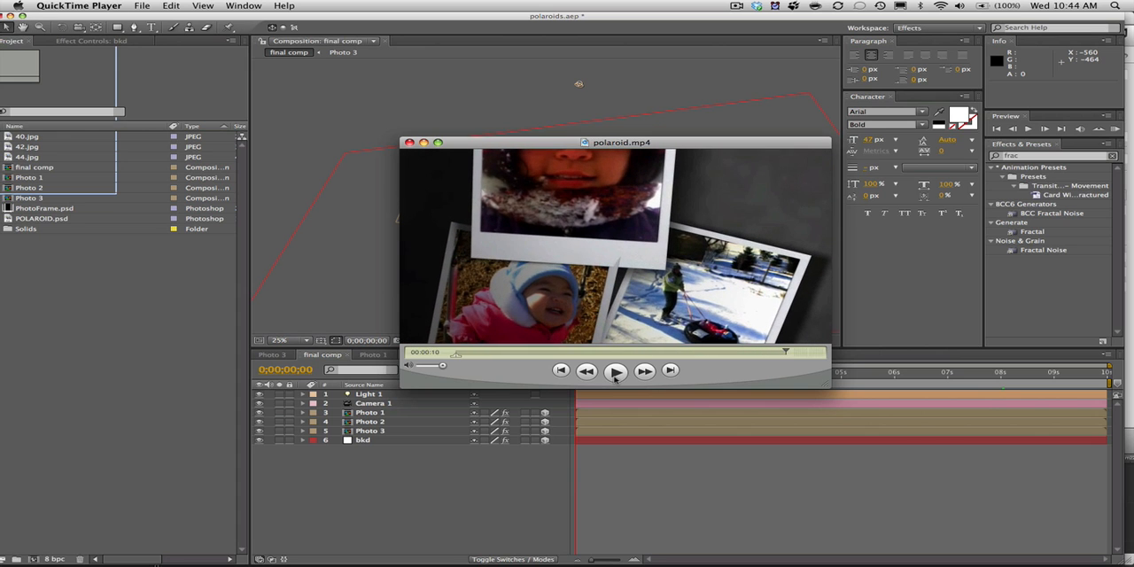
pyautogui.click(615, 372)
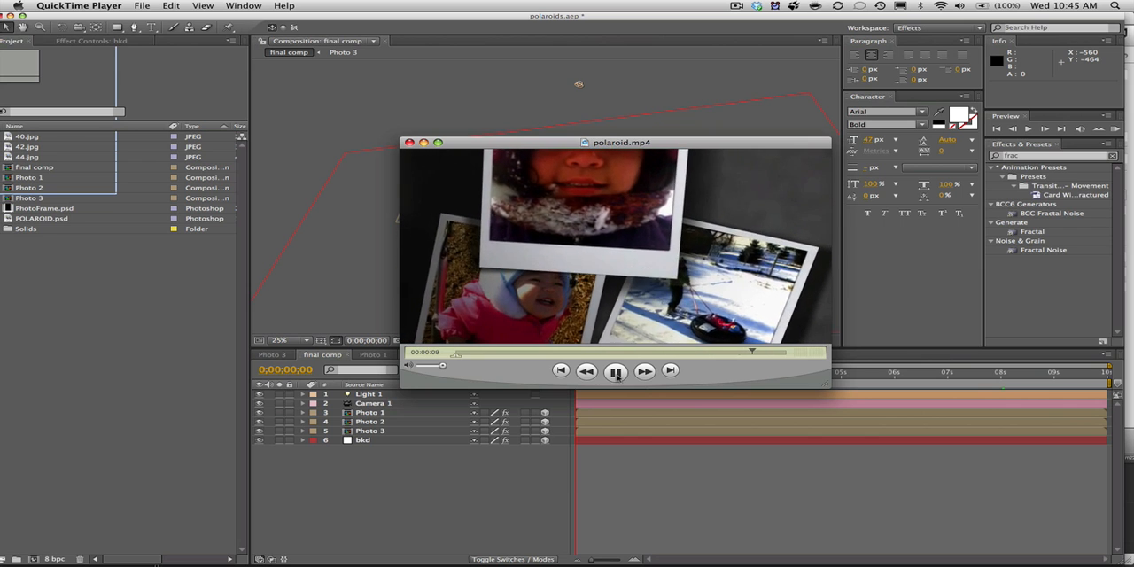
pyautogui.click(617, 373)
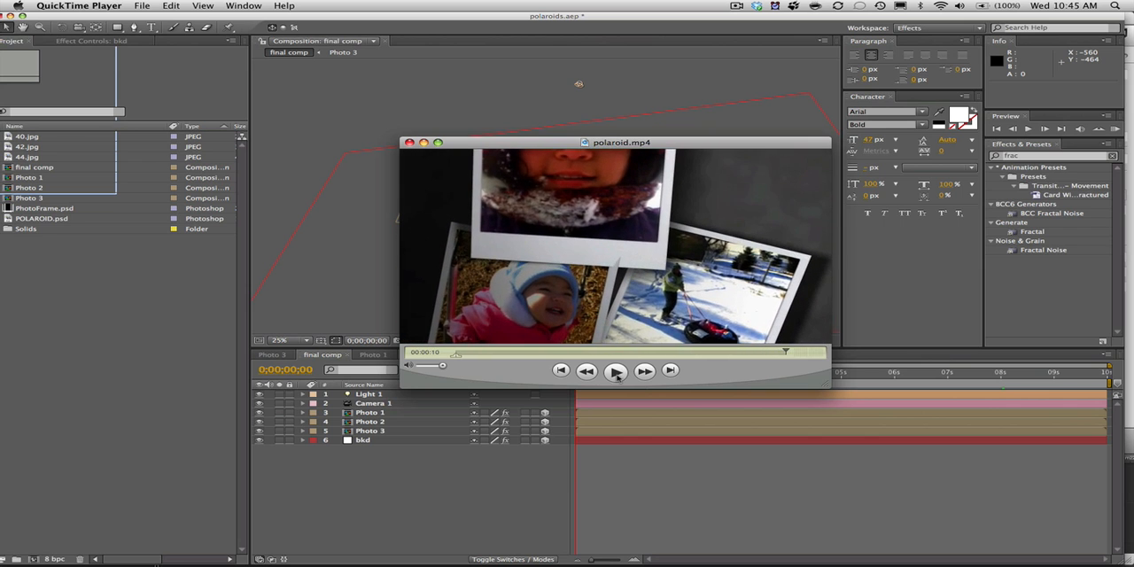
pyautogui.click(410, 533)
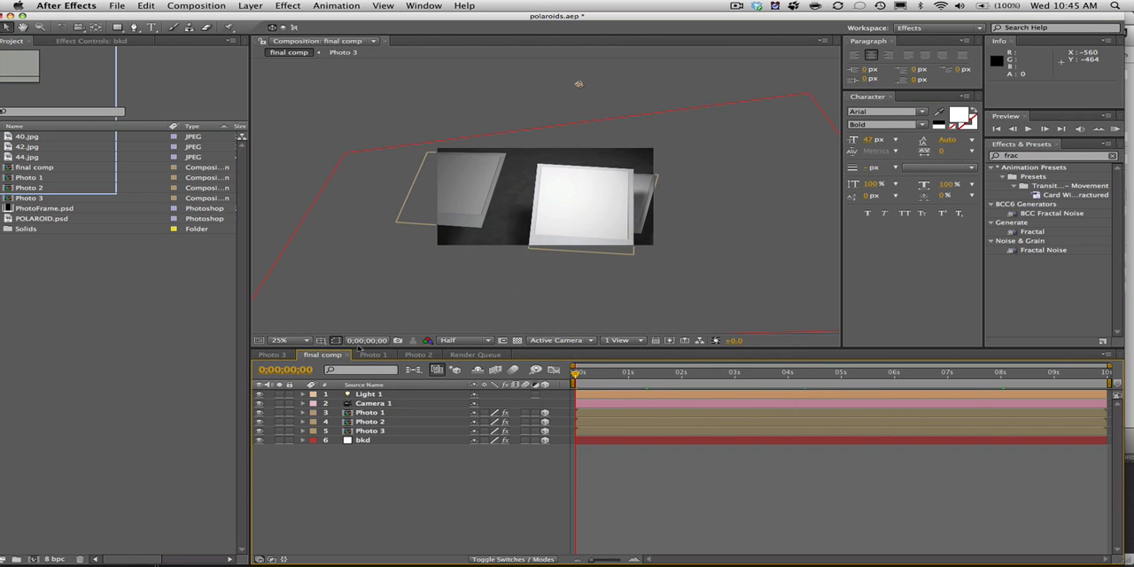
# Open the Photo 1 composition and scrub with POLAROID.psd selected from the start to 0;00;03;25 to preview the photo developing.
pyautogui.doubleClick(33, 178)
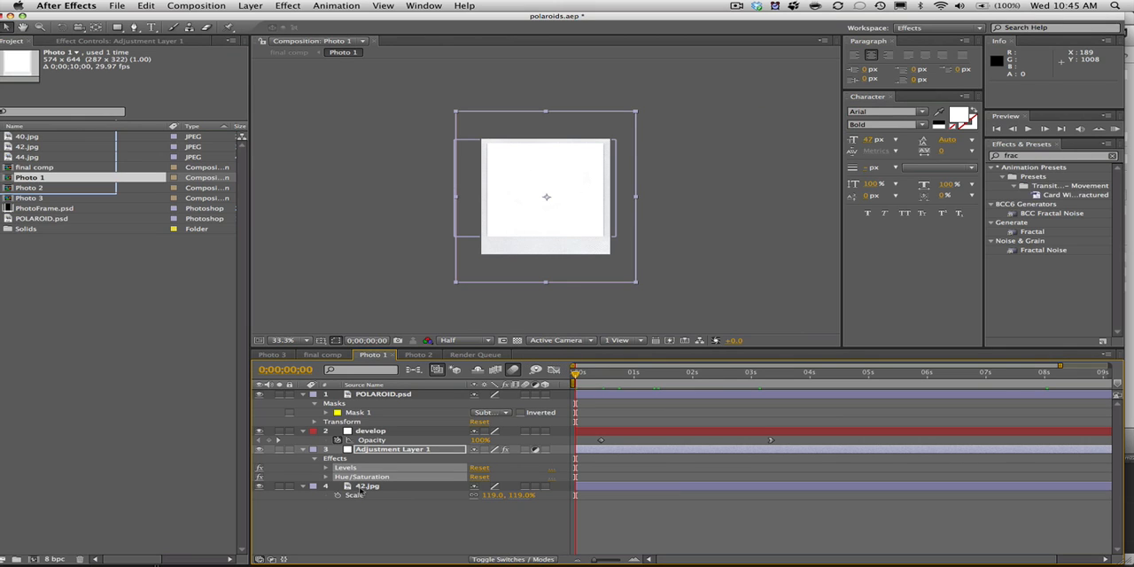
pyautogui.click(376, 397)
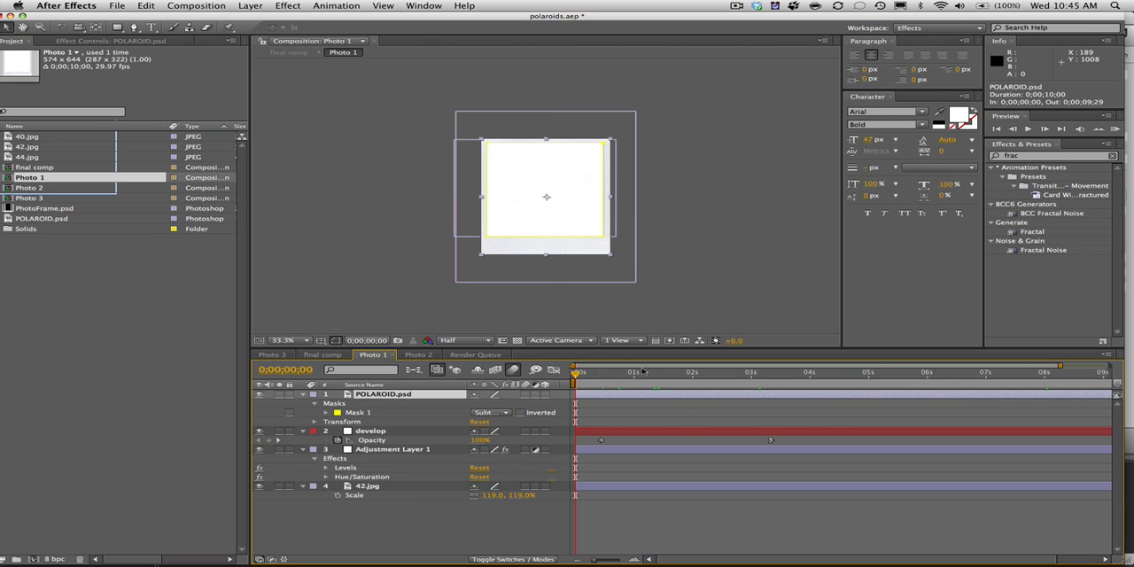
pyautogui.moveTo(592, 379); pyautogui.dragTo(802, 382)
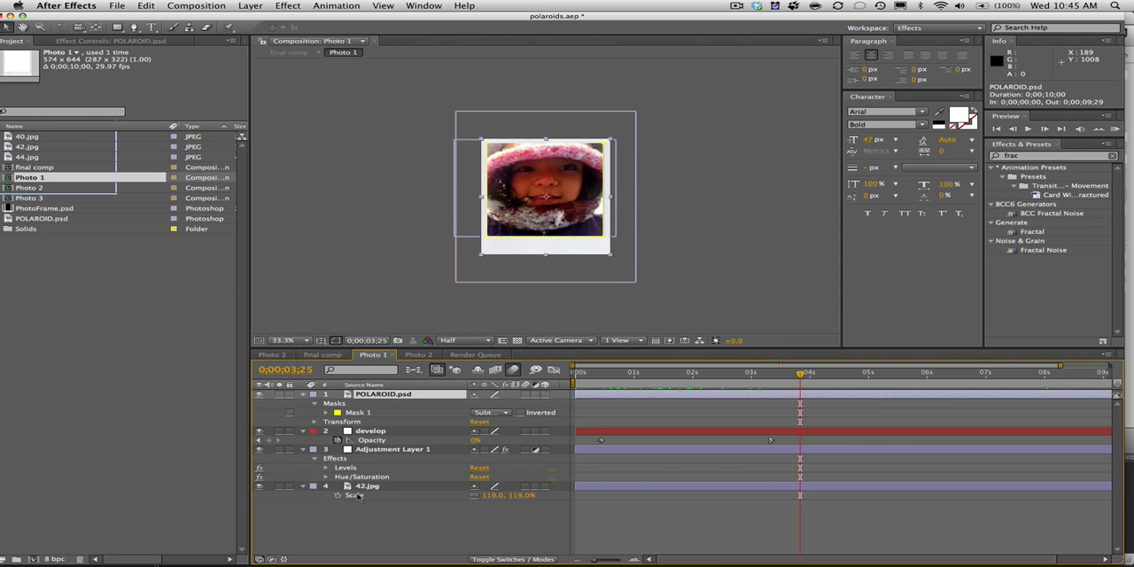
# Inspect the 42.jpg layer by switching its visibility off and back on.
pyautogui.click(363, 488)
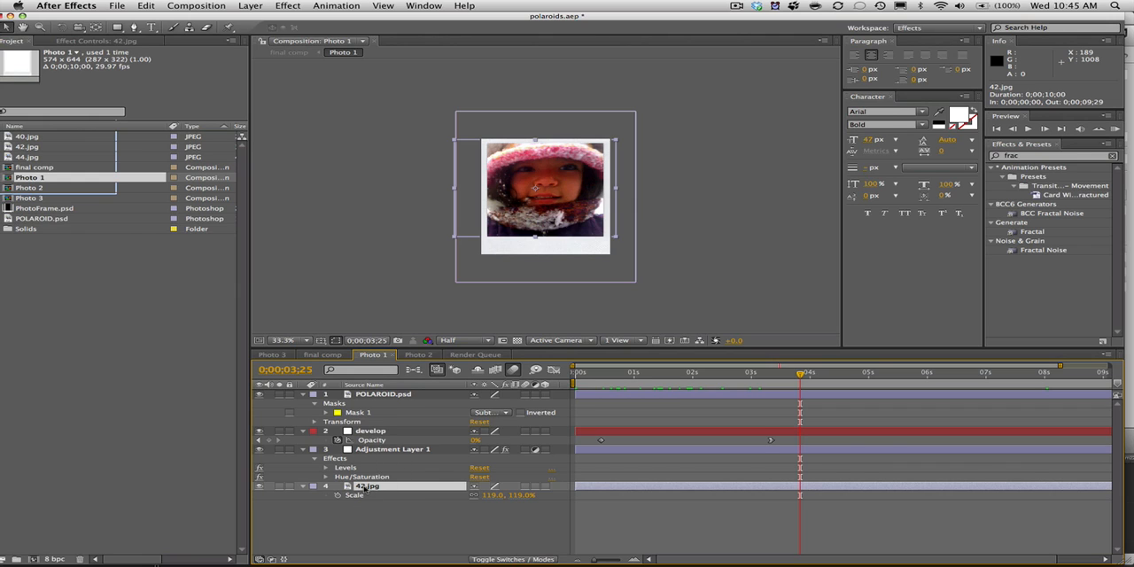
pyautogui.click(258, 493)
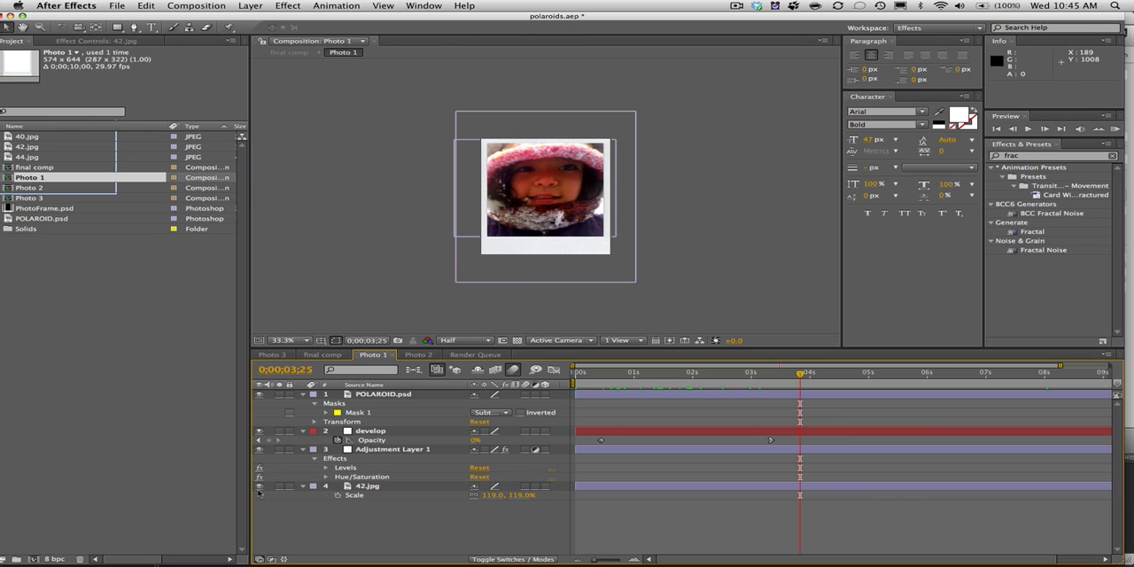
pyautogui.click(259, 486)
pyautogui.click(260, 487)
# Compare the photo at 50% magnification with Adjustment Layer 1 hidden and shown.
pyautogui.click(378, 450)
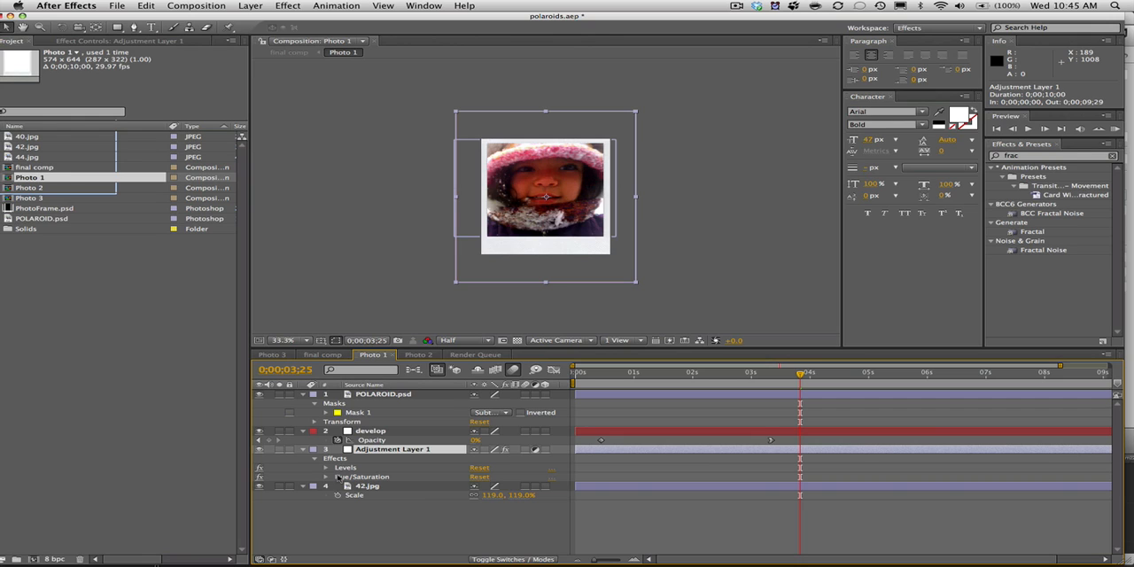
pyautogui.click(285, 342)
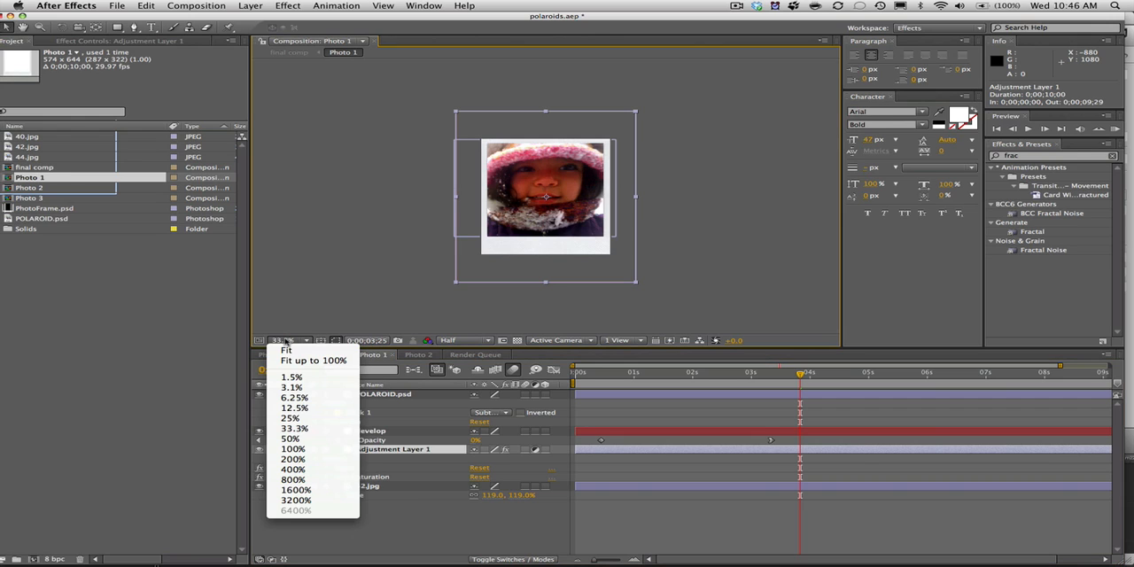
pyautogui.click(298, 438)
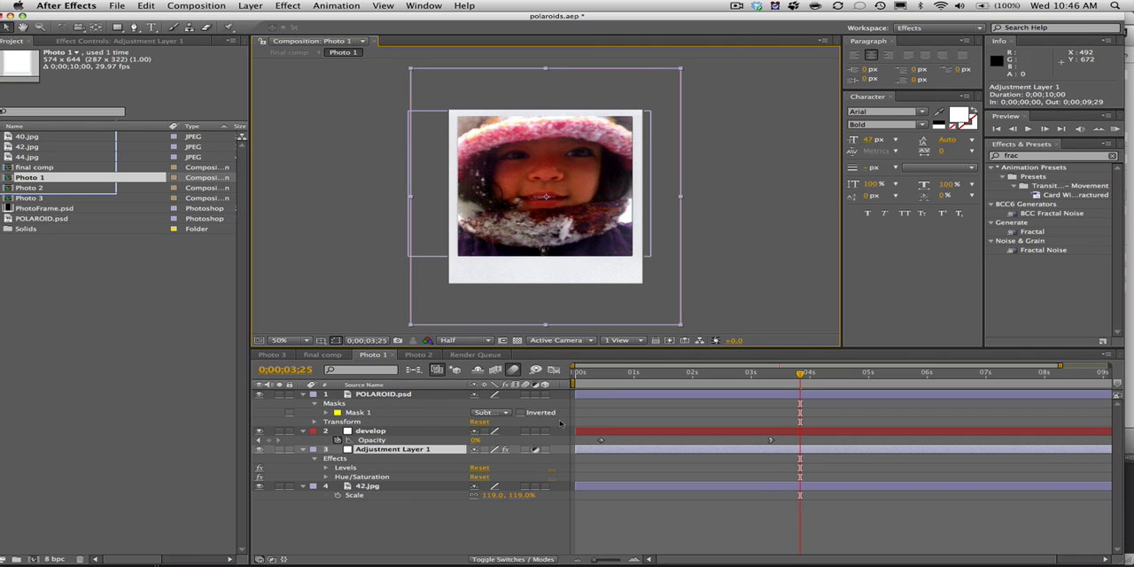
pyautogui.click(260, 449)
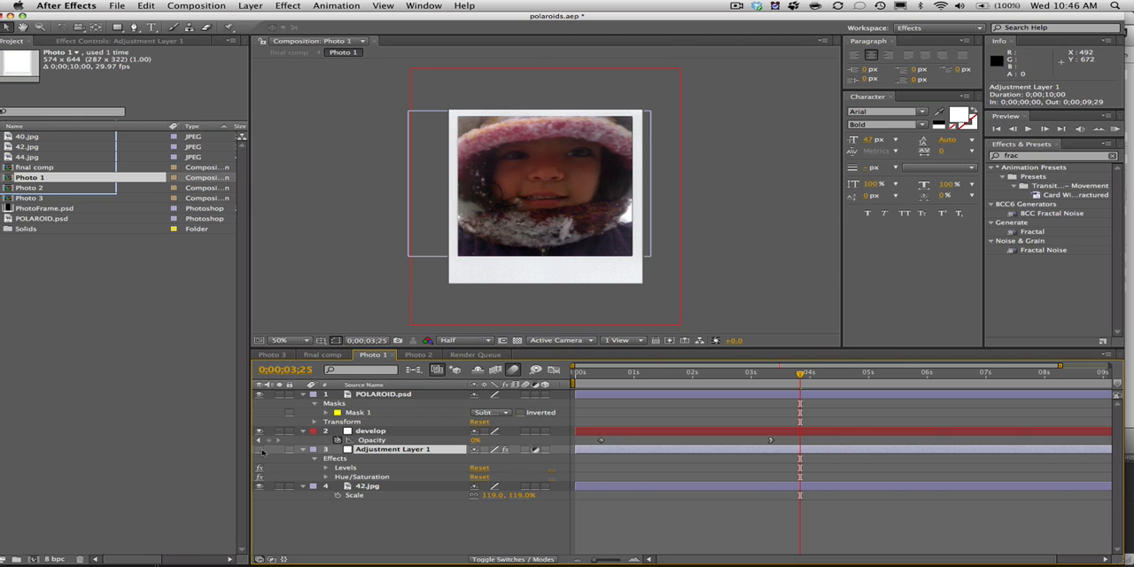
pyautogui.click(260, 449)
pyautogui.click(260, 449)
pyautogui.click(259, 449)
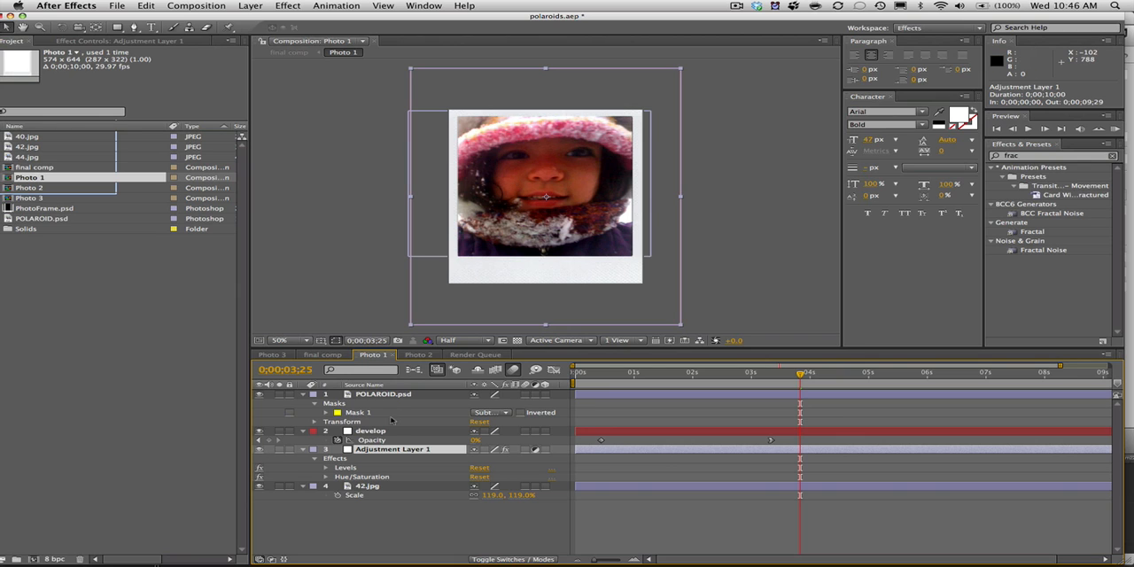
# Show the layers' blending modes and scrub from the start to 0;00;03;28 to review the develop layer's opacity fade.
pyautogui.click(381, 433)
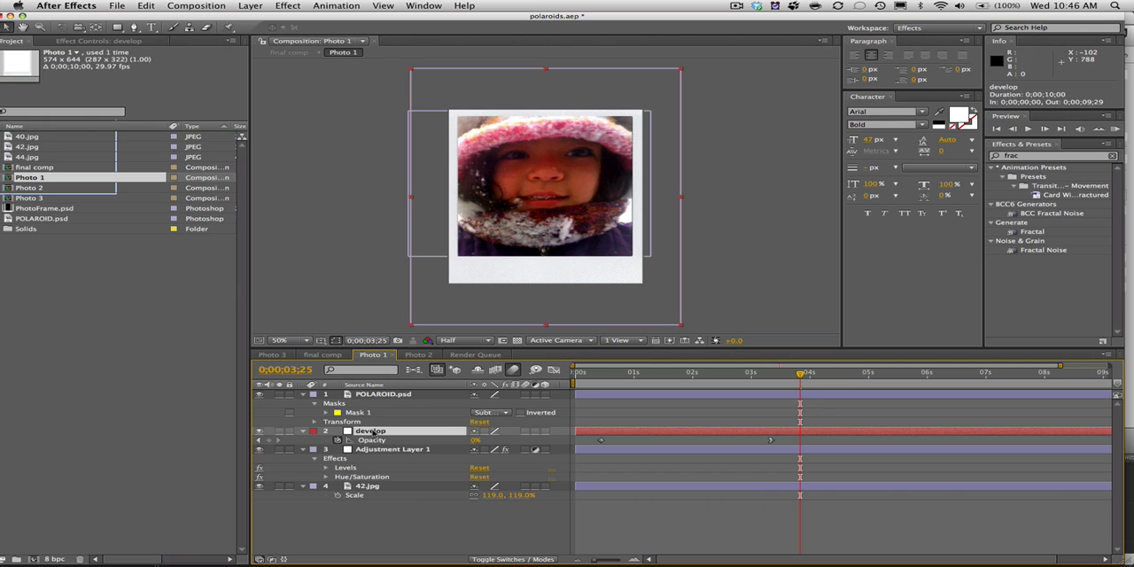
pyautogui.click(513, 559)
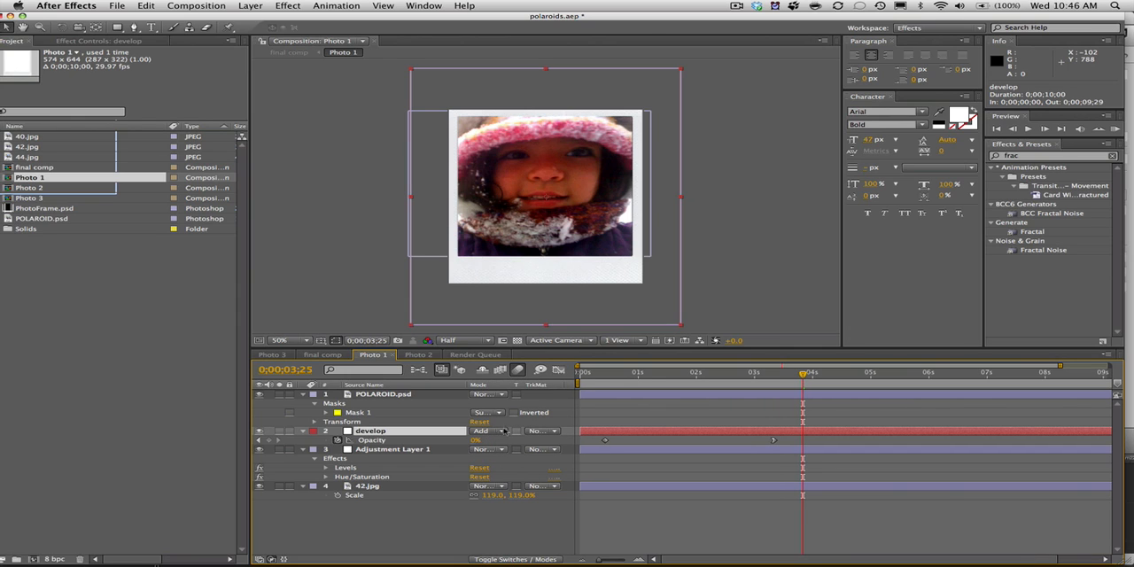
pyautogui.click(620, 376)
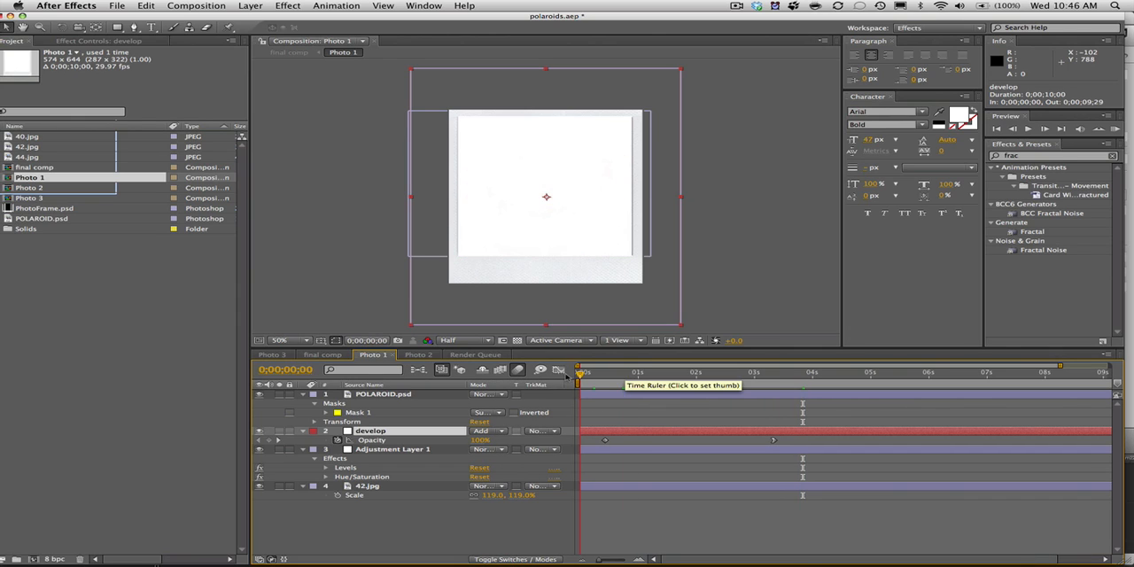
pyautogui.moveTo(619, 375); pyautogui.dragTo(809, 377)
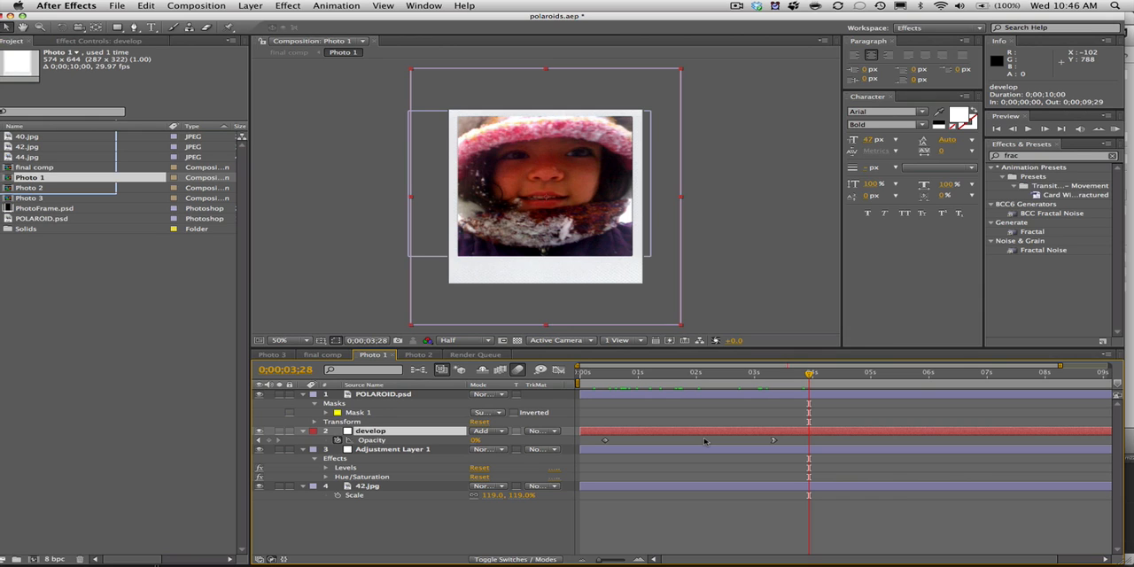
# Solo the POLAROID.psd layer to inspect its masked frame, and turn the solo off again.
pyautogui.click(391, 395)
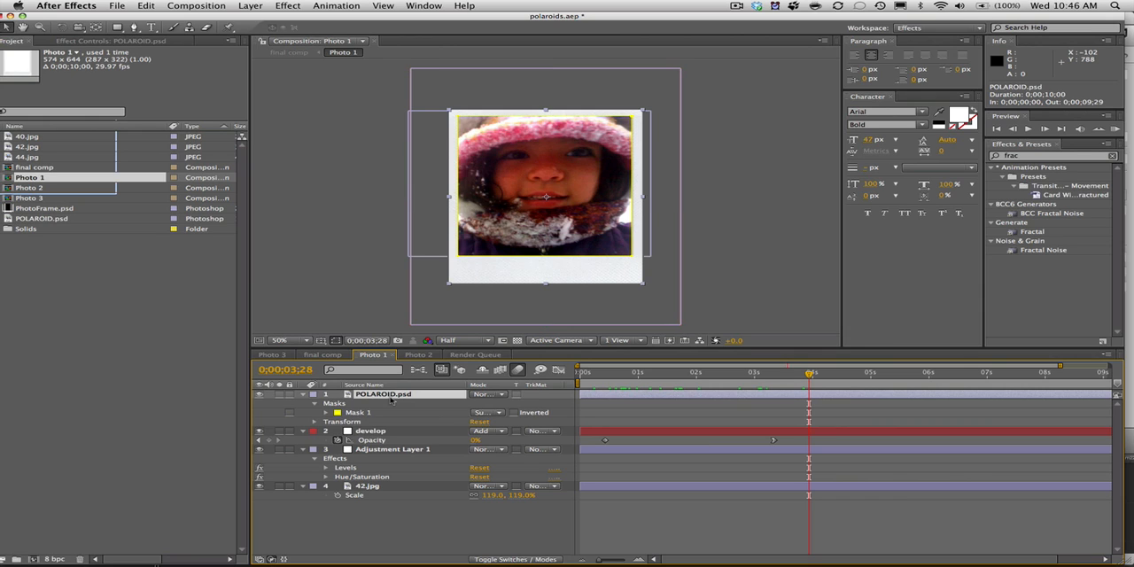
pyautogui.click(279, 395)
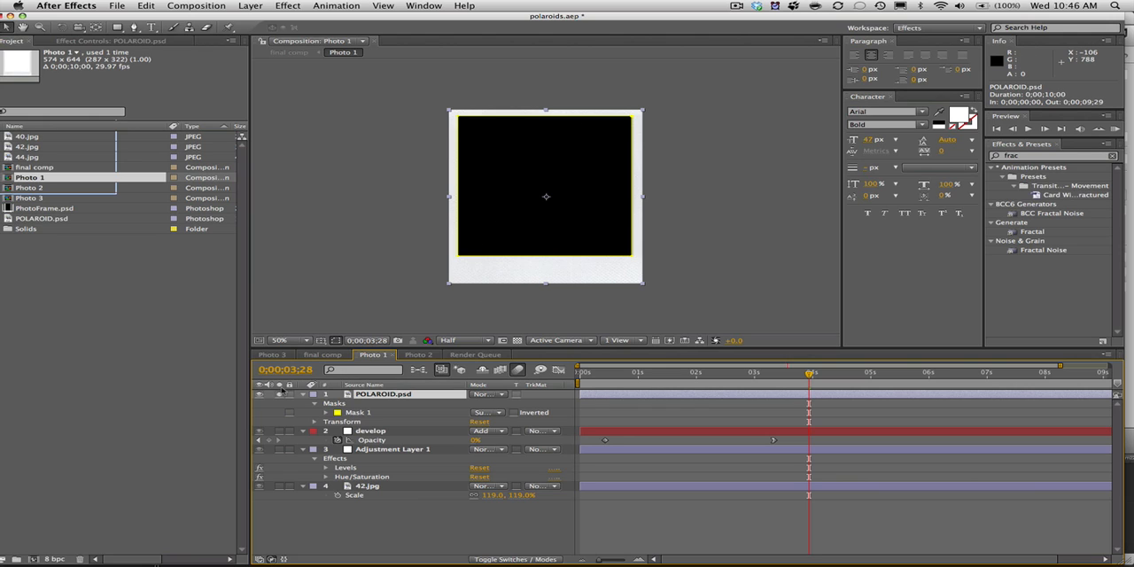
pyautogui.click(280, 396)
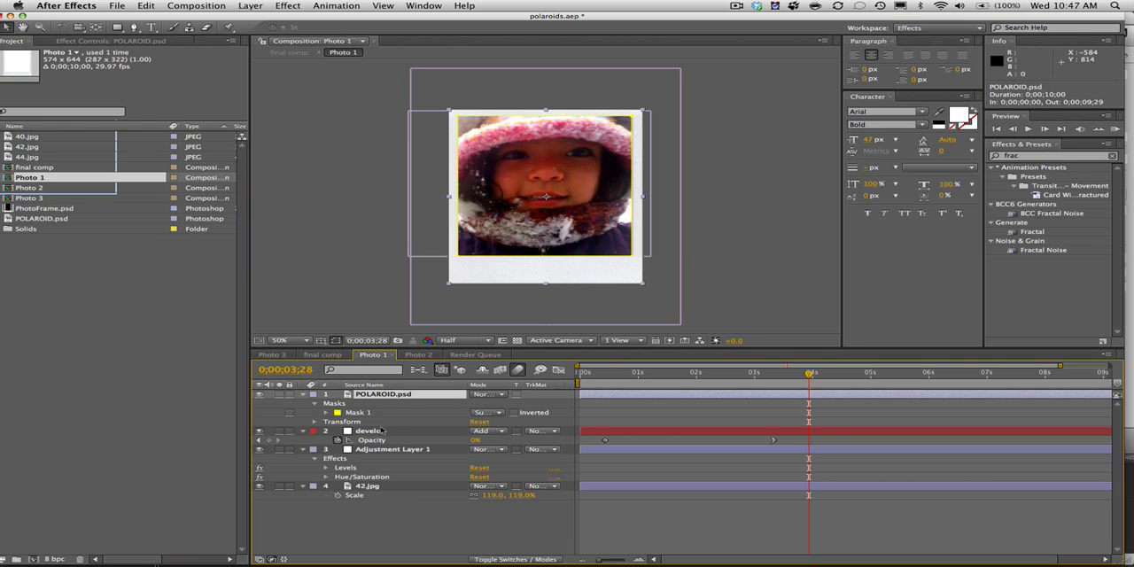
# In the final comp, select the Photo 1, Photo 2 and Photo 3 layers and reveal their position expressions.
pyautogui.click(319, 355)
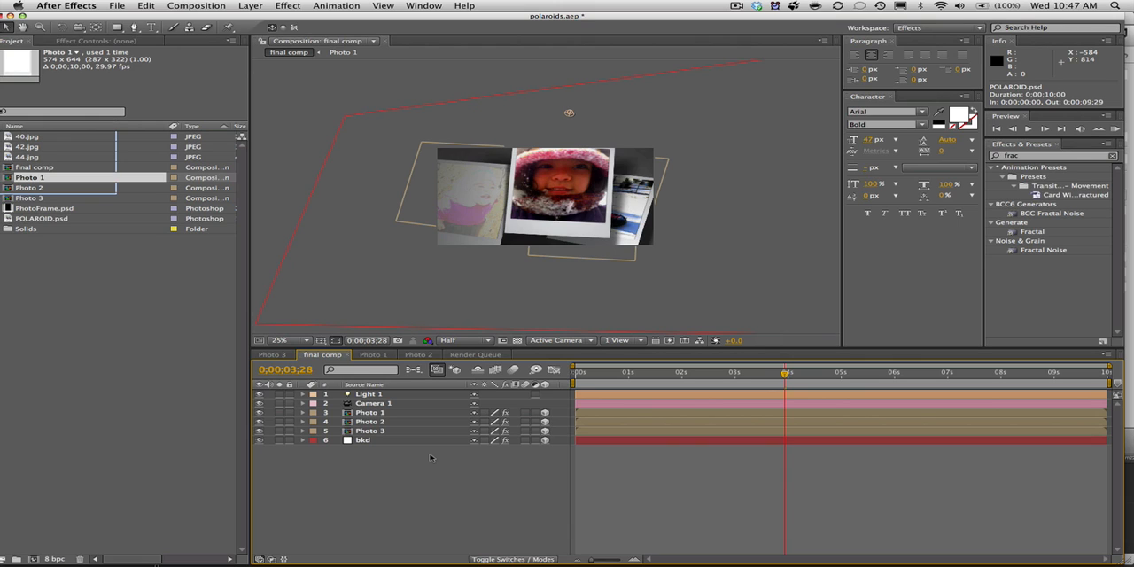
pyautogui.click(370, 431)
pyautogui.keyDown('shift'); pyautogui.click(381, 413); pyautogui.keyUp('shift')
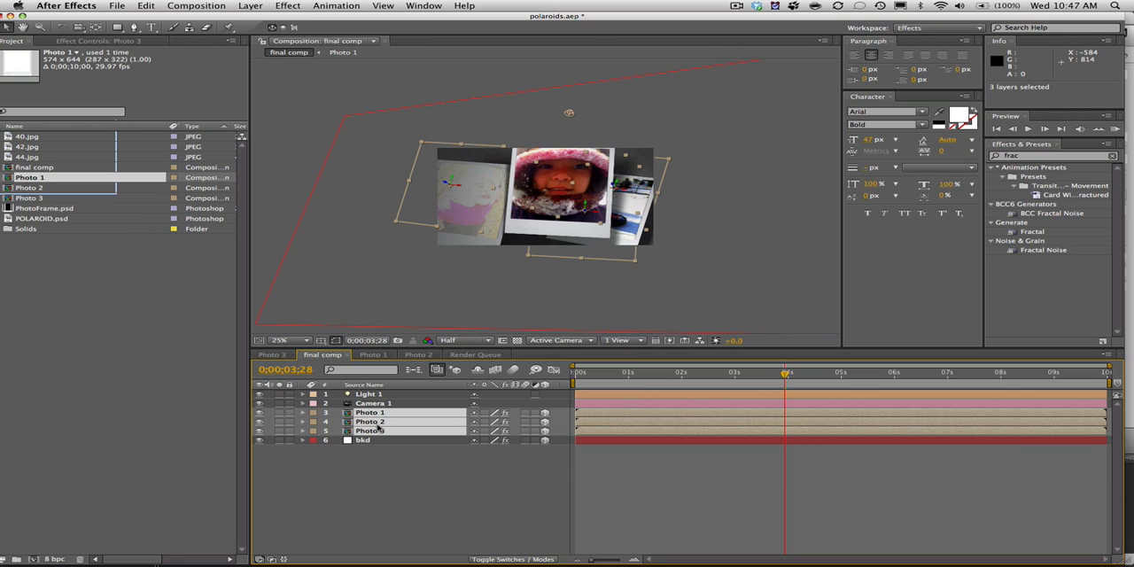
pyautogui.press('p')
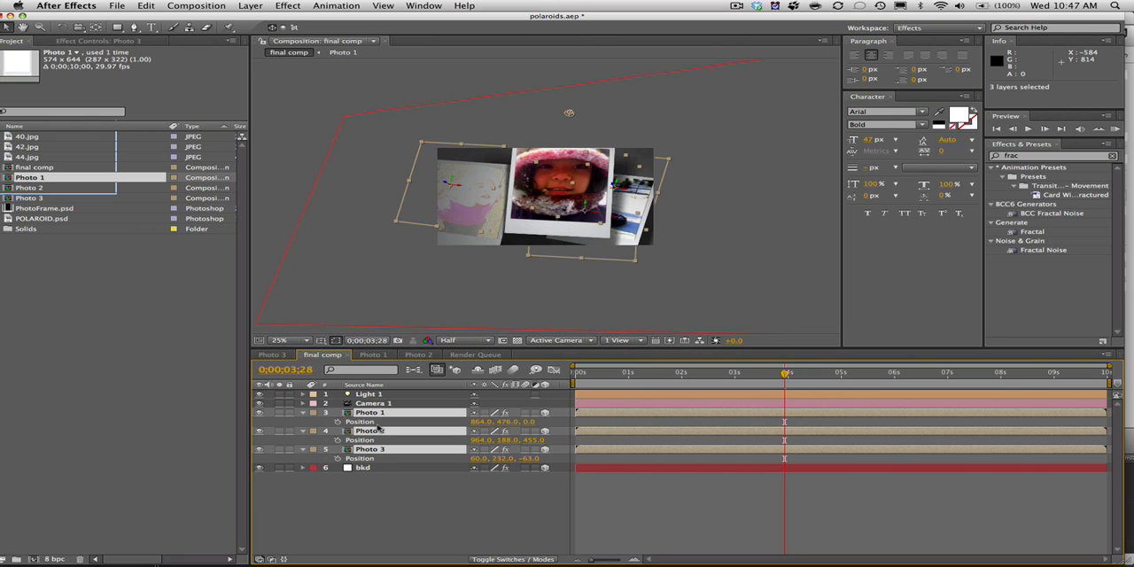
pyautogui.press('e')
pyautogui.press('e')
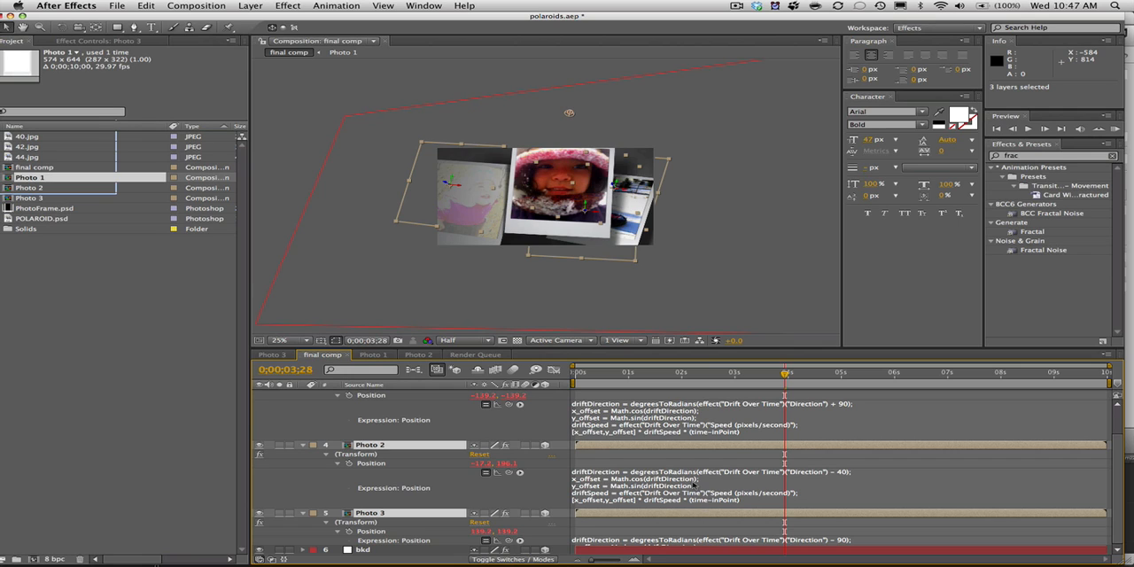
# Search the effects and presets for "dri", and collapse the expanded properties of the three photo layers.
pyautogui.click(1033, 156)
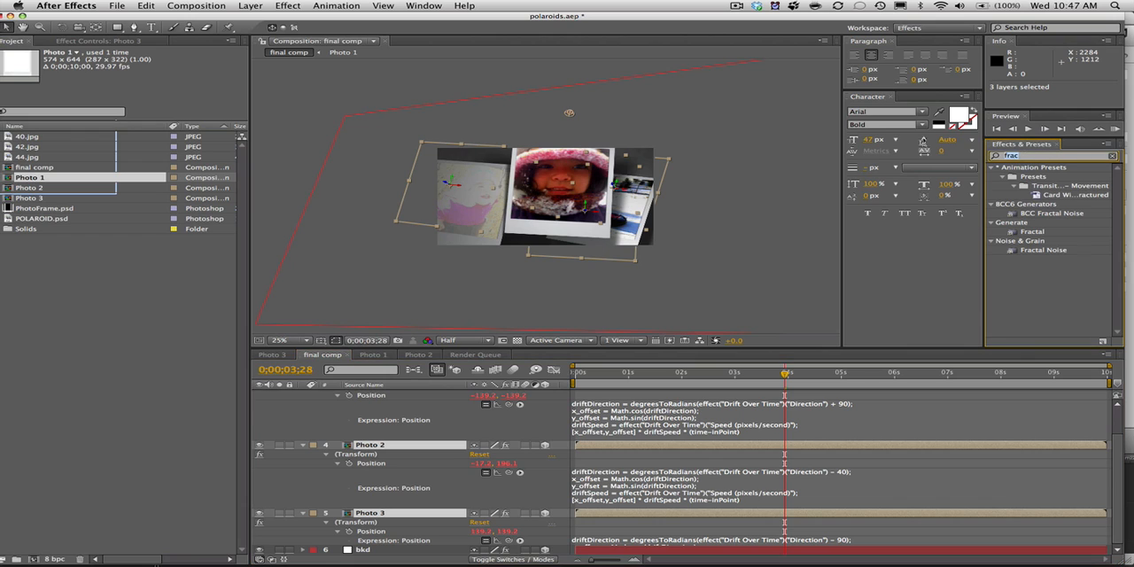
pyautogui.write('dri')
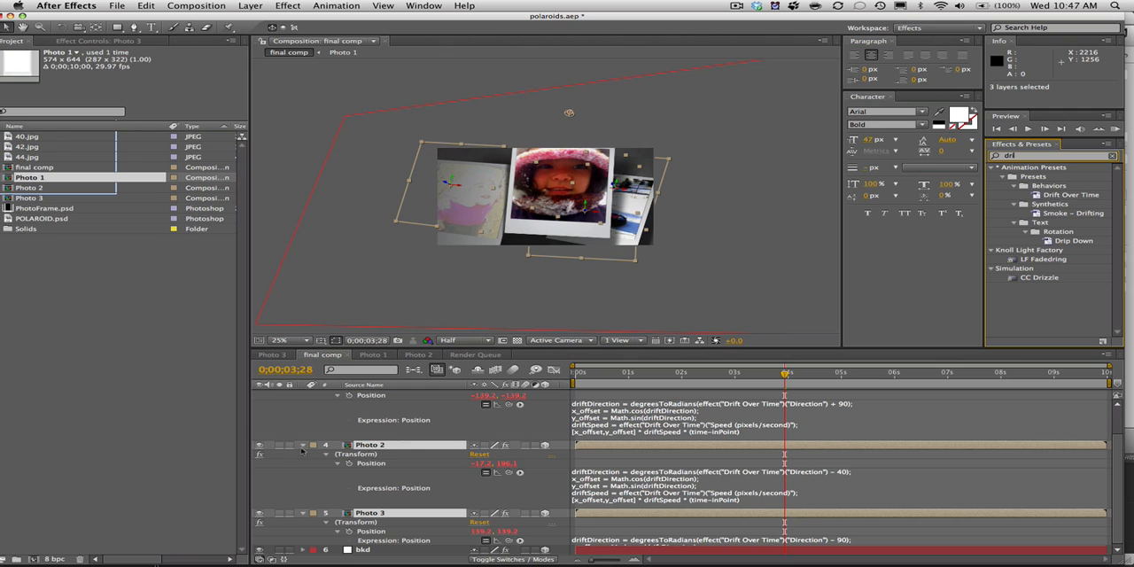
pyautogui.click(303, 446)
pyautogui.click(350, 463)
pyautogui.click(386, 404)
pyautogui.click(385, 395)
# Examine the bkd layer's Ramp and Fractal Noise settings, return to the comp's first frame and show the project items.
pyautogui.click(360, 442)
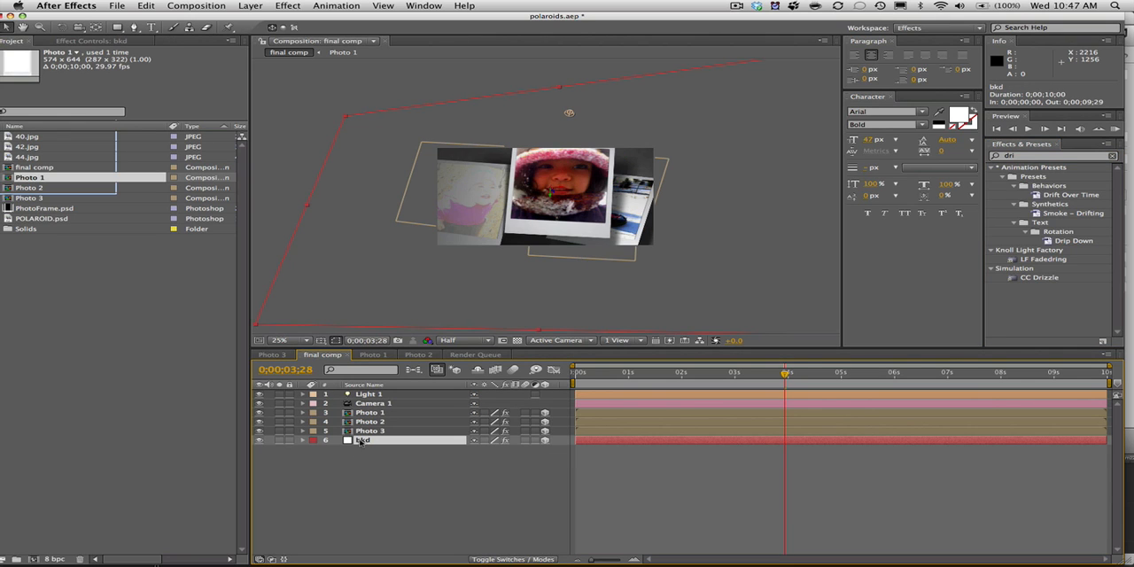
pyautogui.press('e')
pyautogui.click(348, 450)
pyautogui.doubleClick(350, 452)
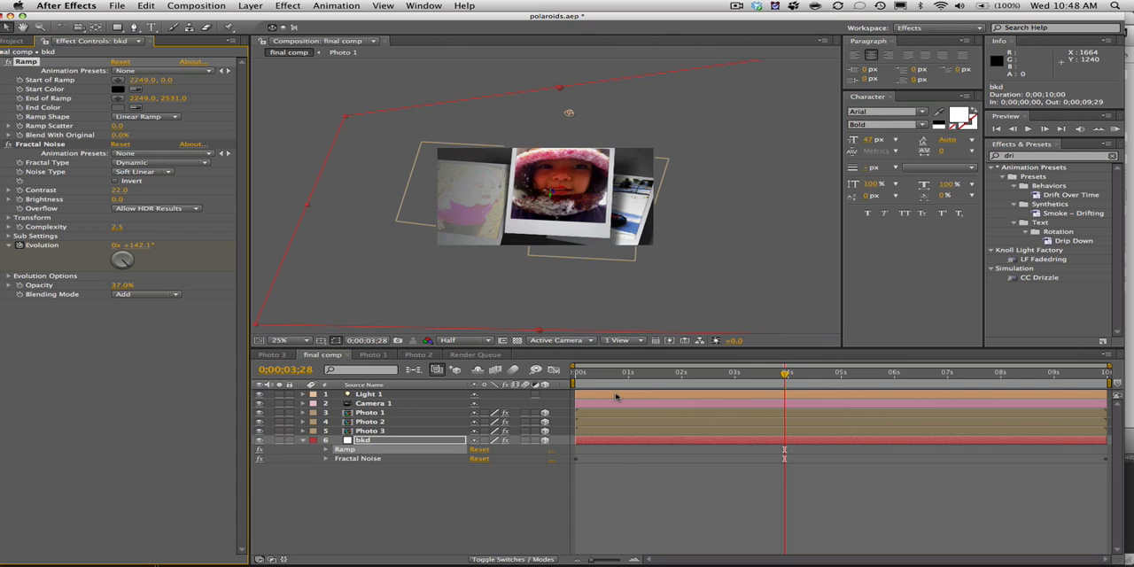
pyautogui.press('Home')
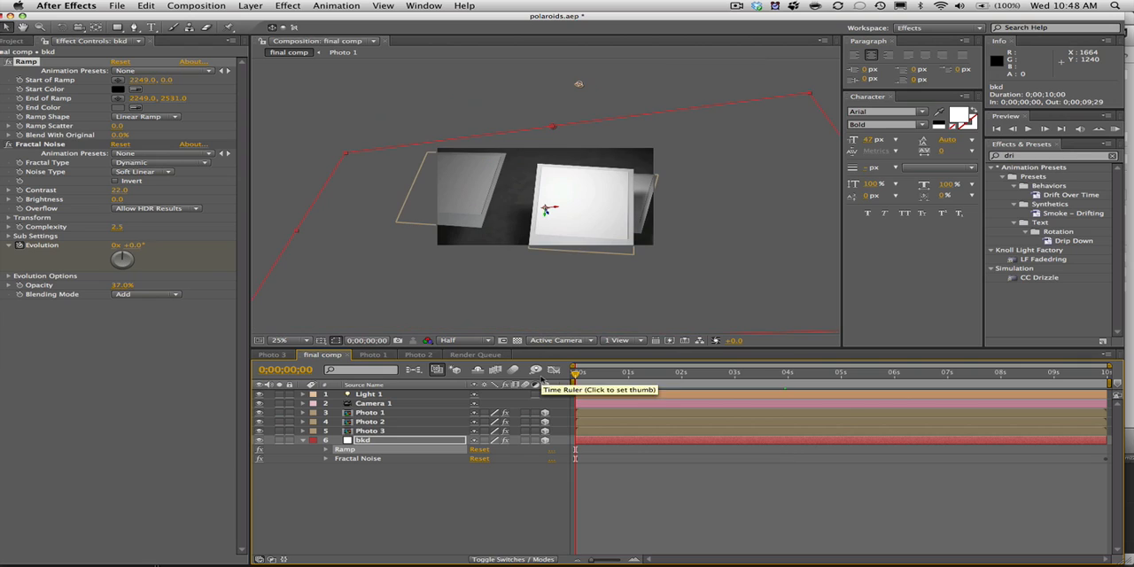
pyautogui.click(19, 42)
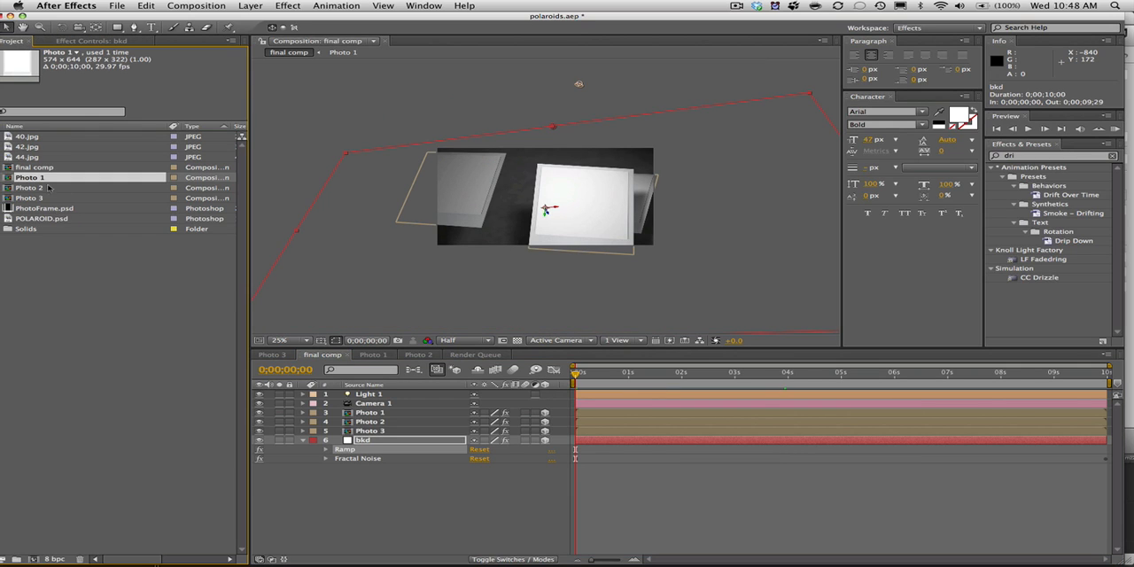